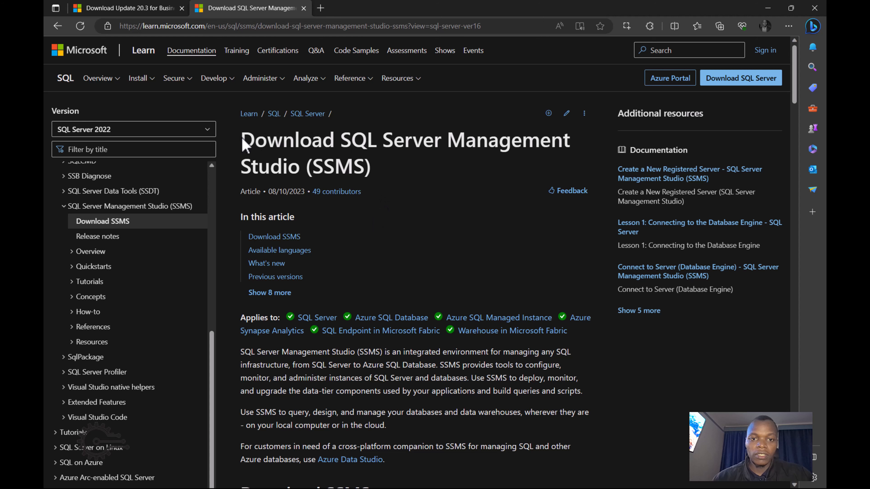
- Examine the SSMS download article title and the Business Central Update 20.3 file list, highlighting the Dynamics.365.BC.43026.W1.DVD.zip entry
drag(242, 143, 379, 174)
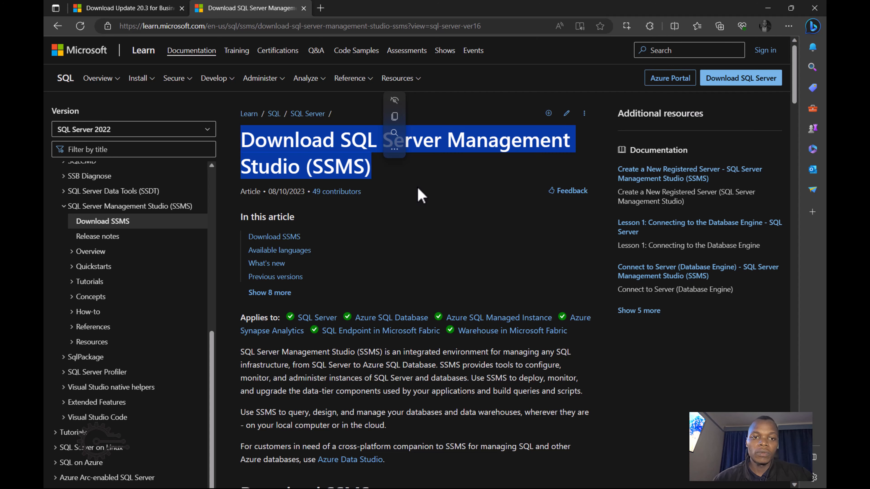
click(137, 8)
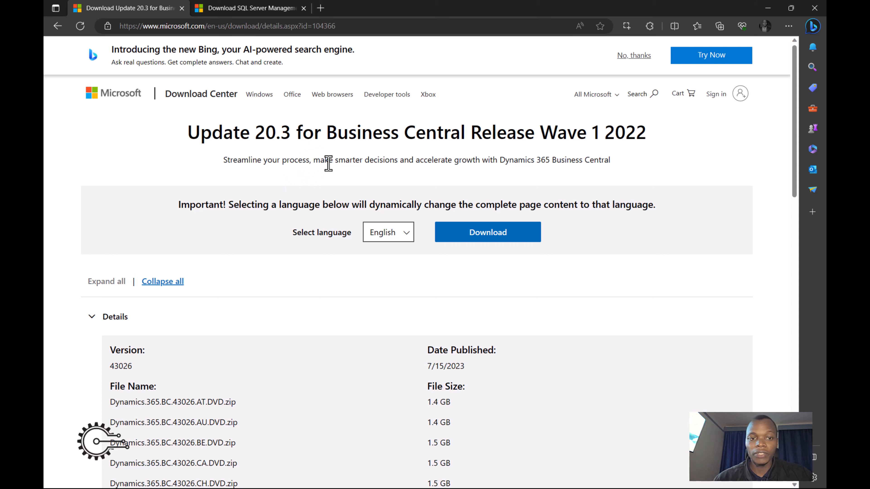
scroll(382, 311, down, 5)
scroll(385, 319, down, 12)
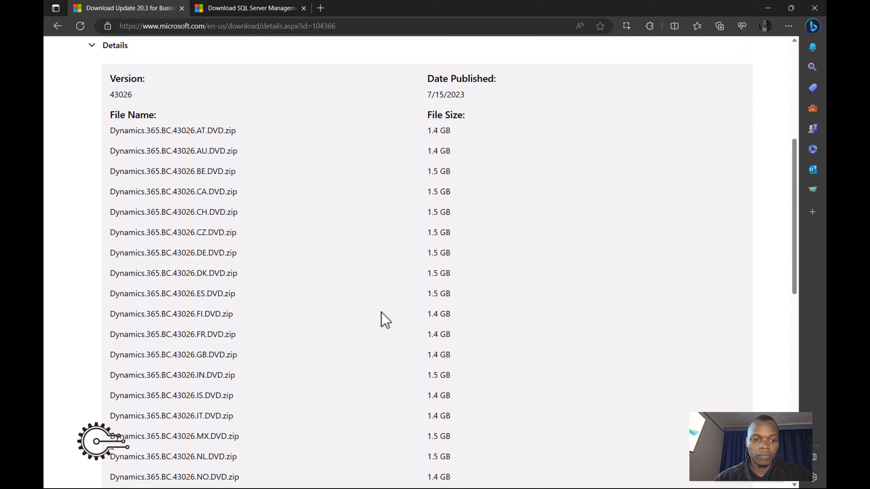
scroll(370, 334, up, 15)
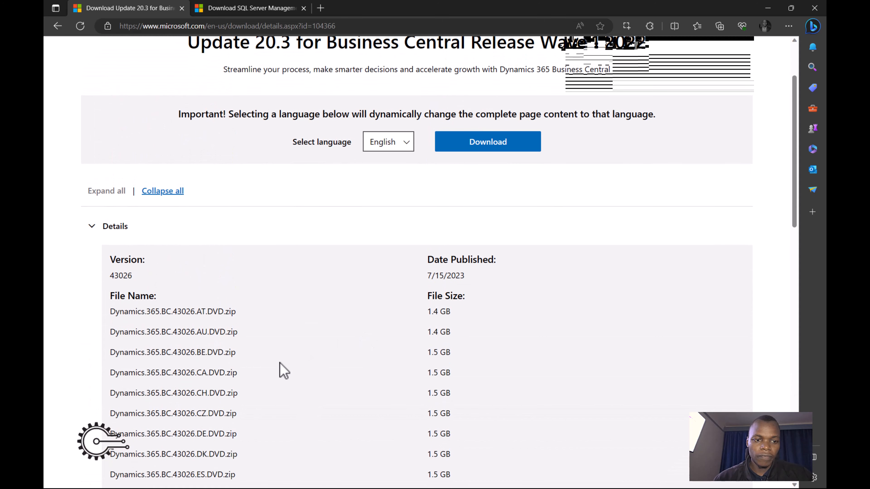
scroll(205, 325, down, 3)
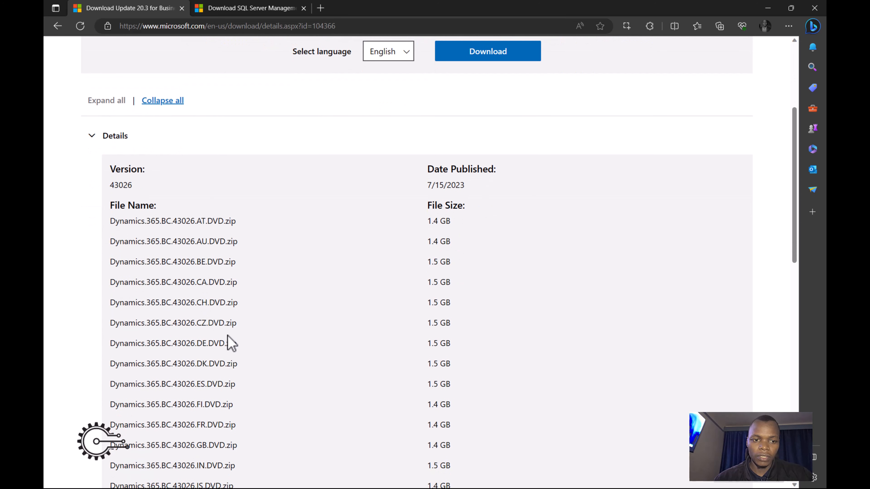
scroll(230, 343, down, 8)
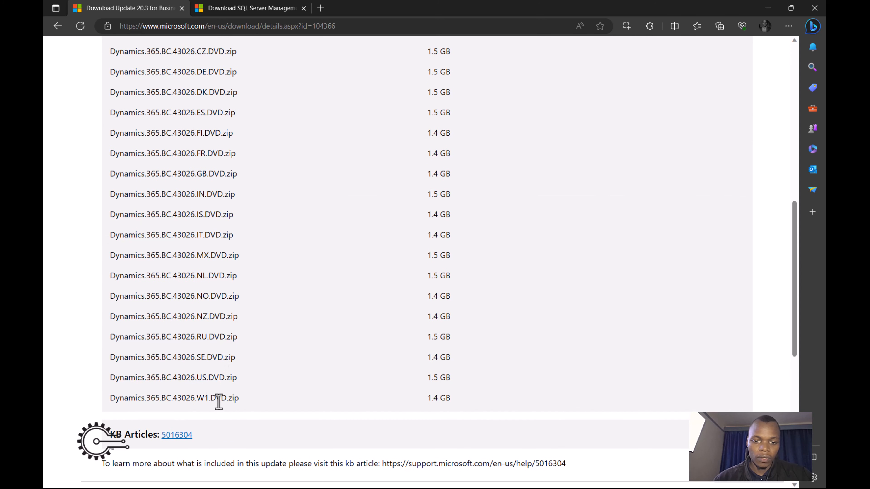
drag(228, 399, 116, 401)
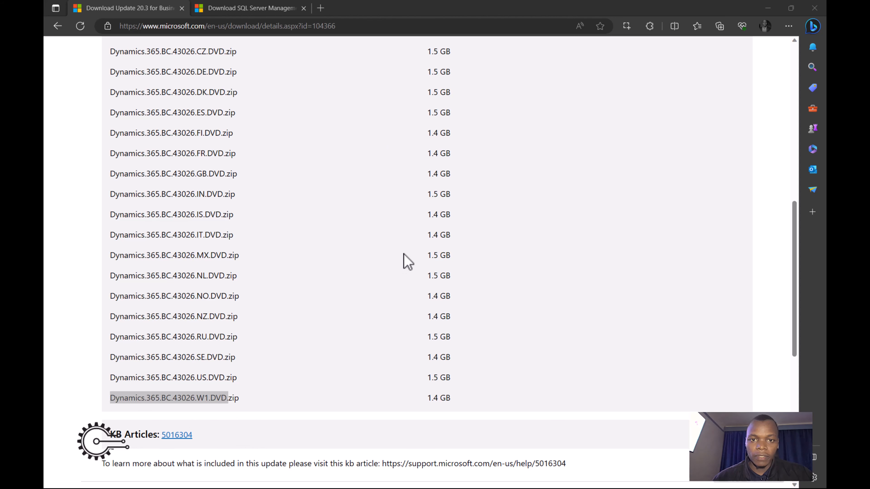
- Switch to the Dynamics.365.BC.39901.W1.DVD folder in File Explorer and launch its setup application
key(alt+Tab)
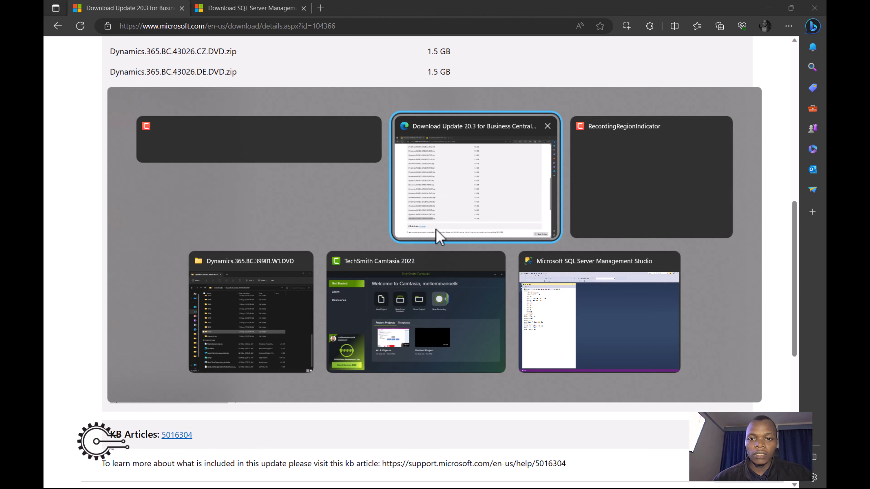
click(239, 329)
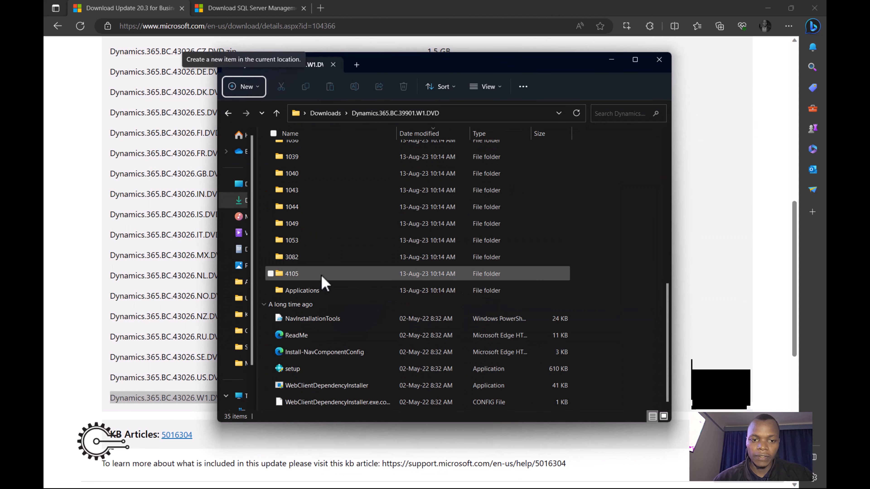
click(313, 373)
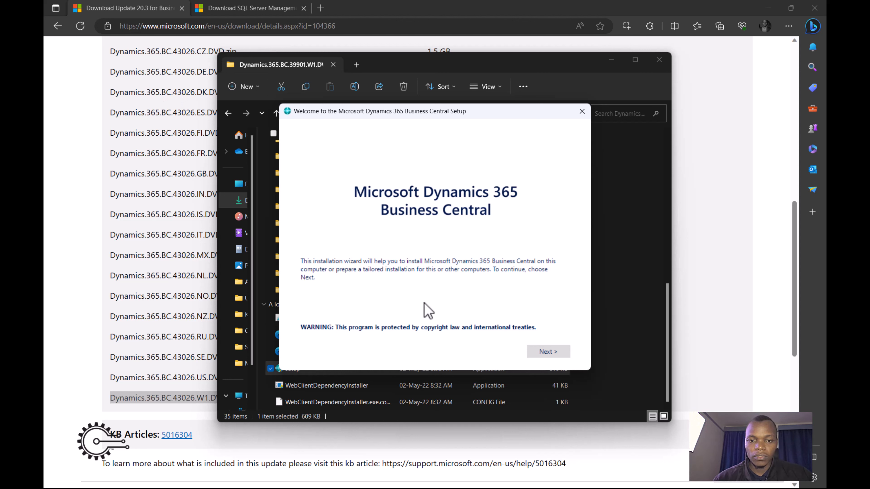
- Go past the setup welcome page, skim the Microsoft Software License Terms and accept them
click(553, 355)
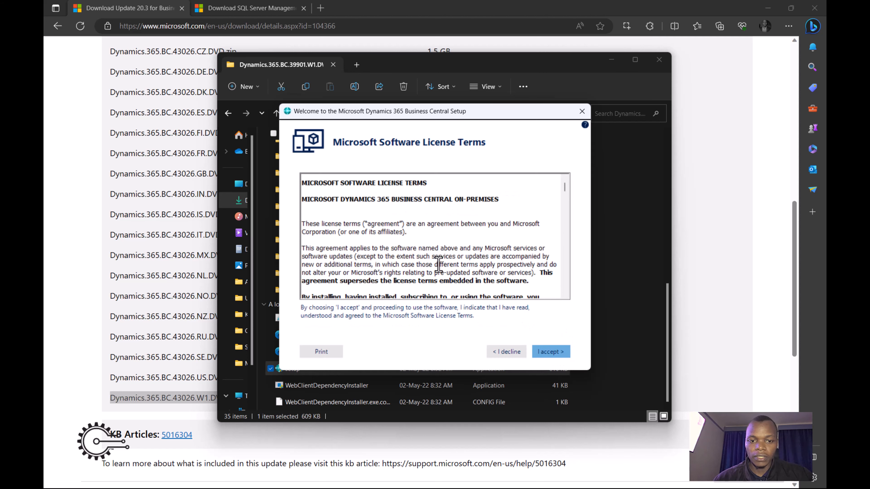
scroll(435, 266, down, 5)
scroll(435, 264, down, 6)
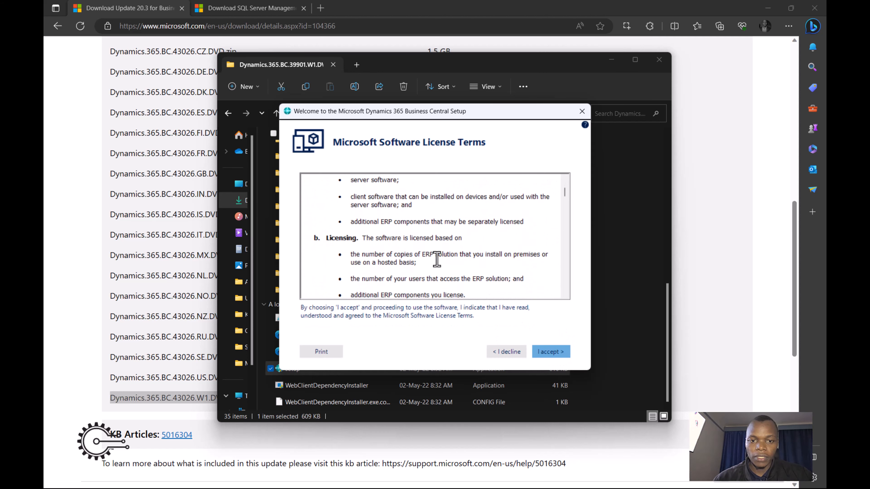
scroll(433, 259, down, 3)
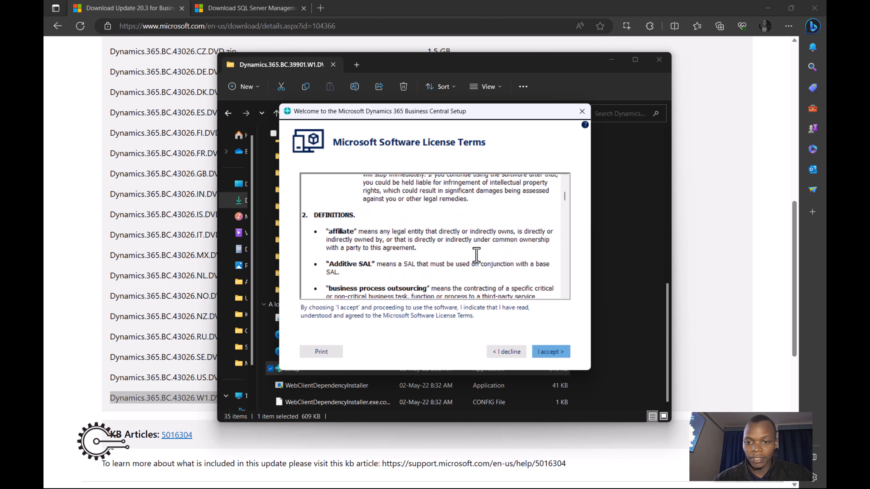
click(546, 356)
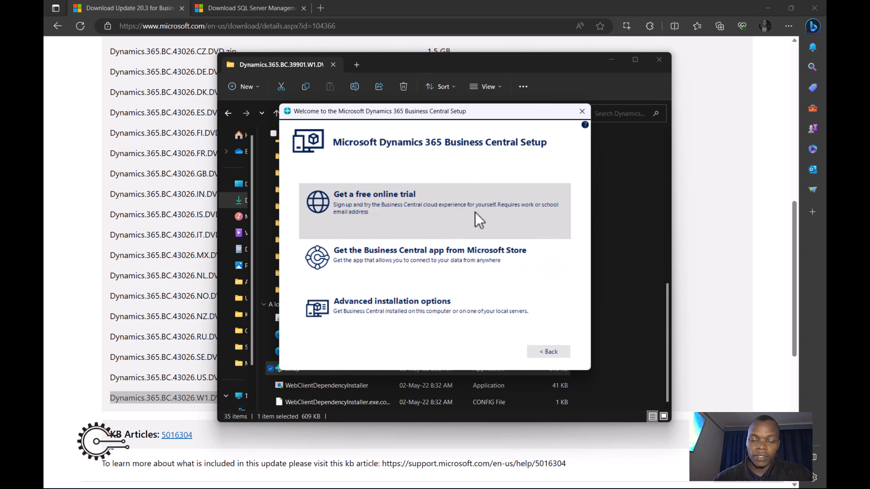
- Choose a Custom installation through the advanced installation options
click(435, 317)
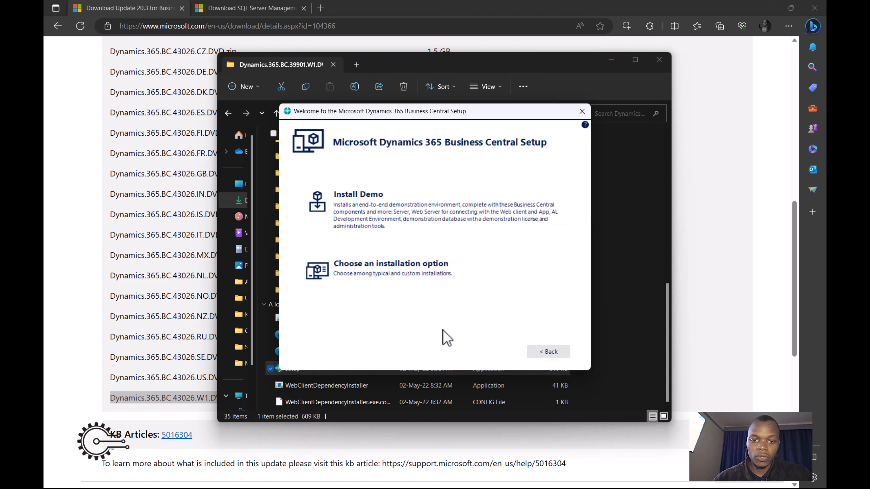
click(458, 295)
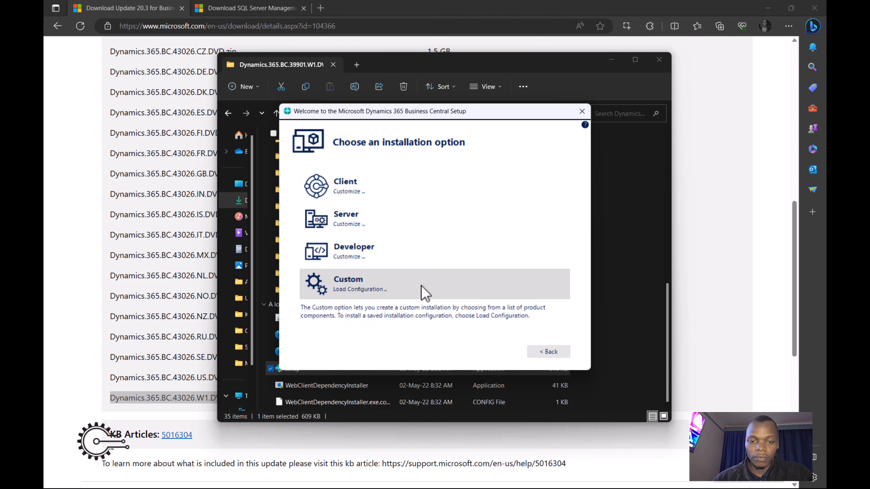
click(422, 286)
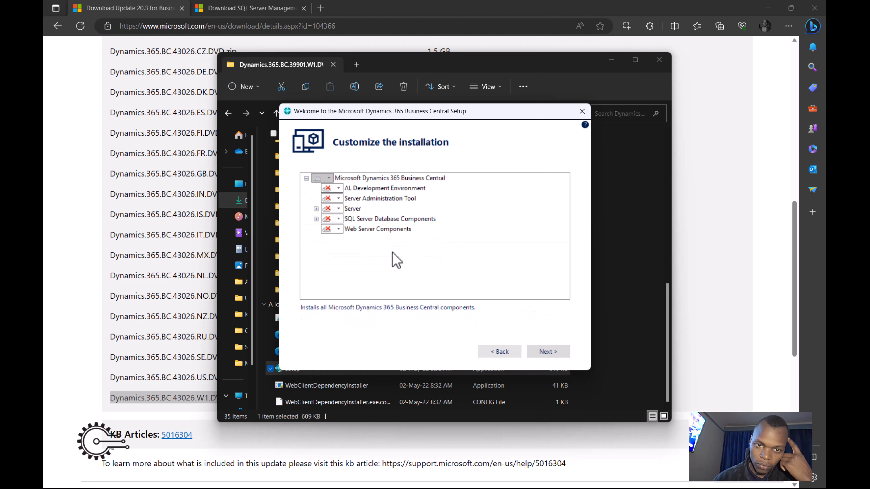
- Set AL Development Environment and Server Administration Tool to Run from My Computer
click(339, 189)
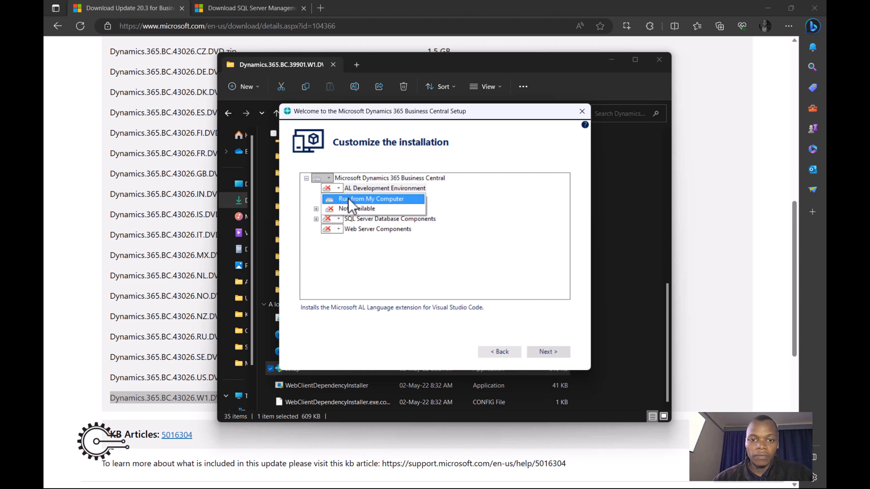
click(348, 198)
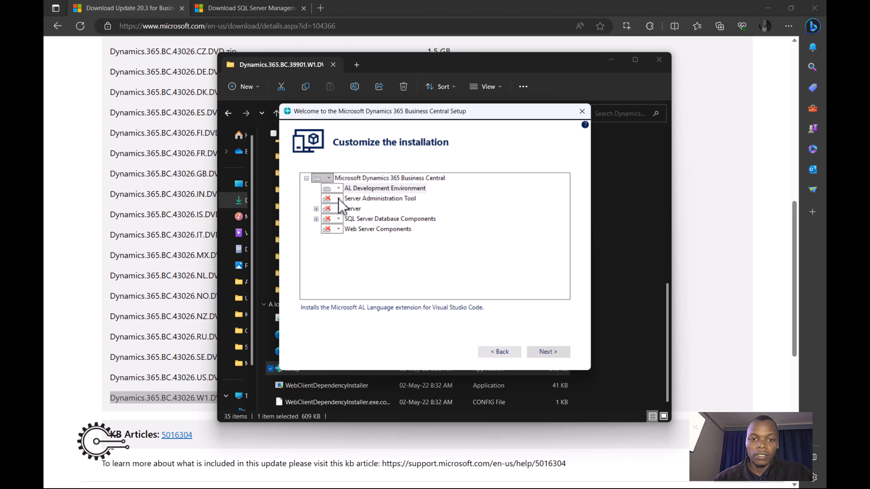
click(338, 199)
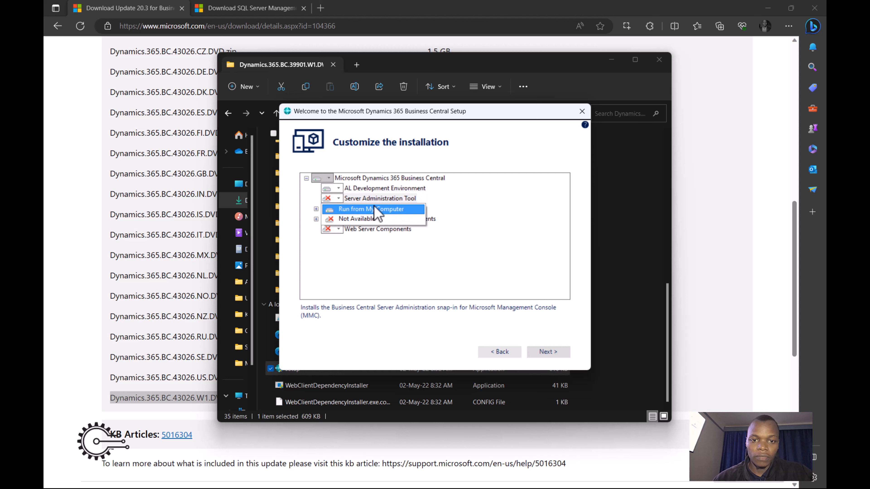
click(355, 209)
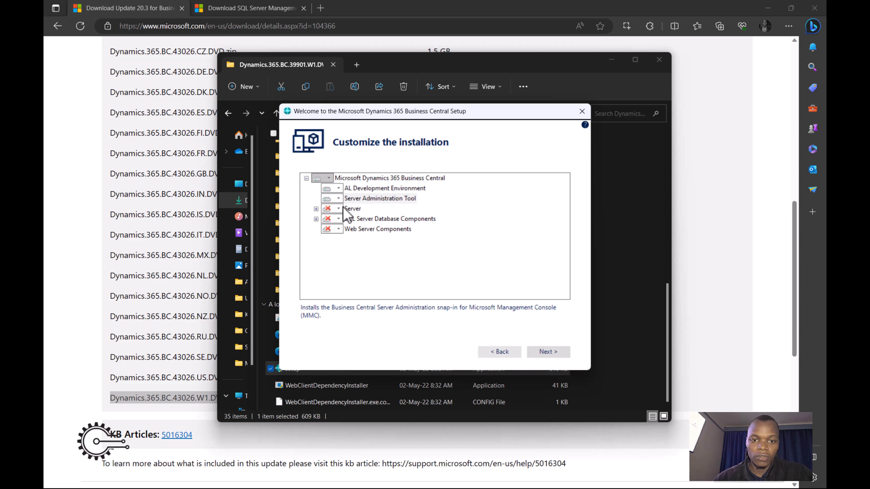
- Expand the Server component and set it to Run from My Computer, leaving out Page Testability
click(330, 208)
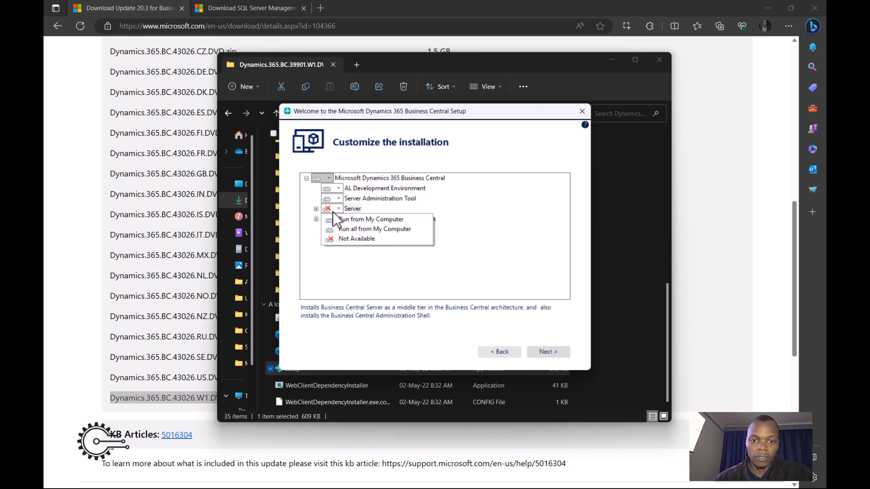
click(317, 210)
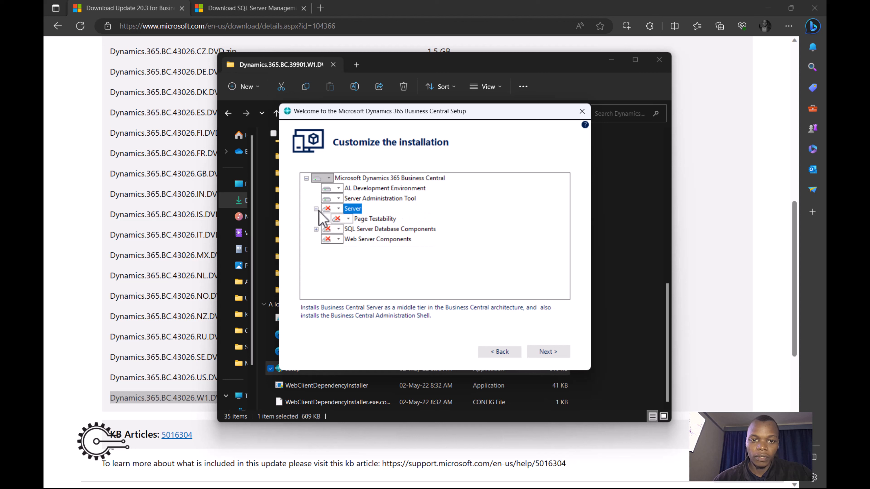
click(337, 209)
click(357, 221)
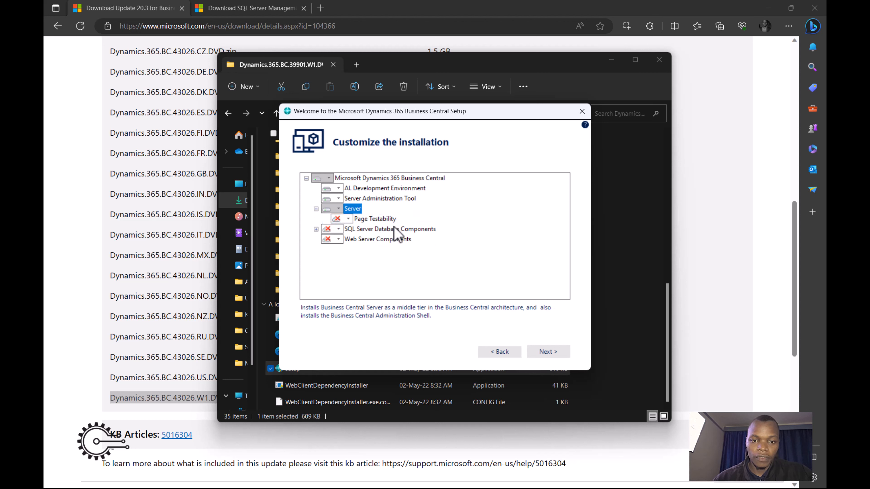
- Expand SQL Server Database Components and set Demo Database to Run from My Computer
click(316, 230)
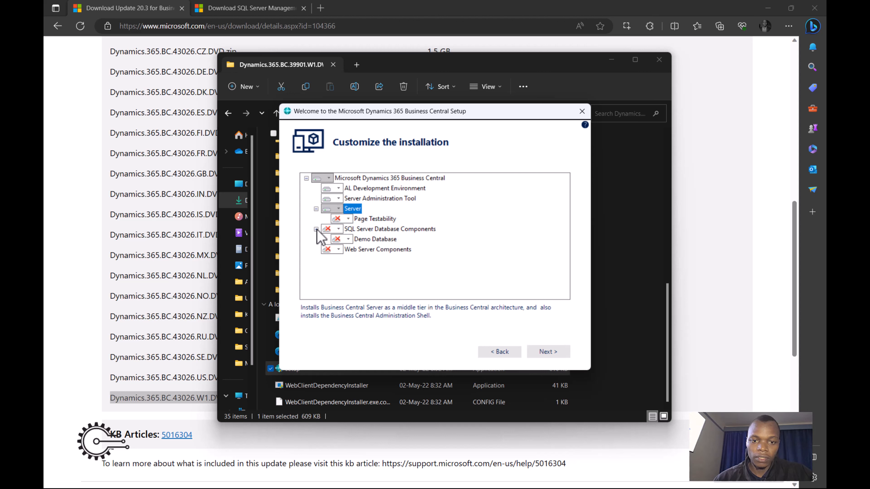
click(349, 239)
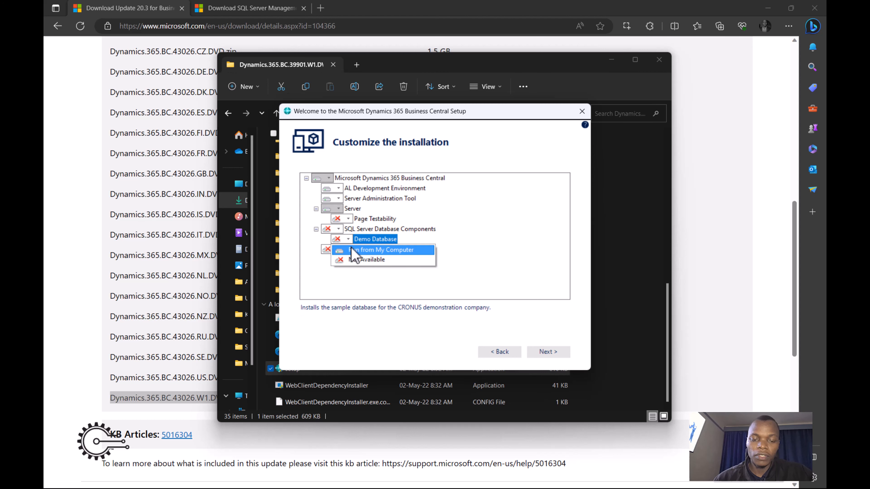
click(351, 250)
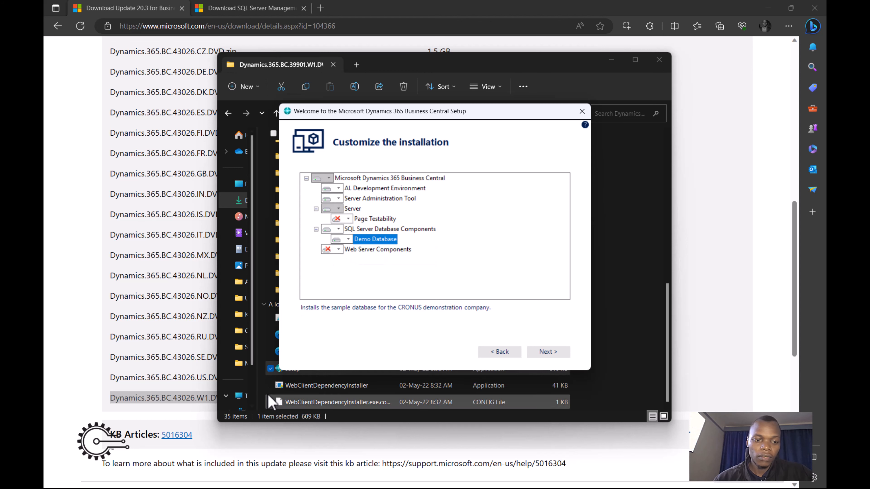
- Review the W1 DVD zip entry on the download page and the extracted DVD folder's contents, then return to the setup wizard
click(195, 397)
drag(248, 404, 99, 410)
key(alt+Tab)
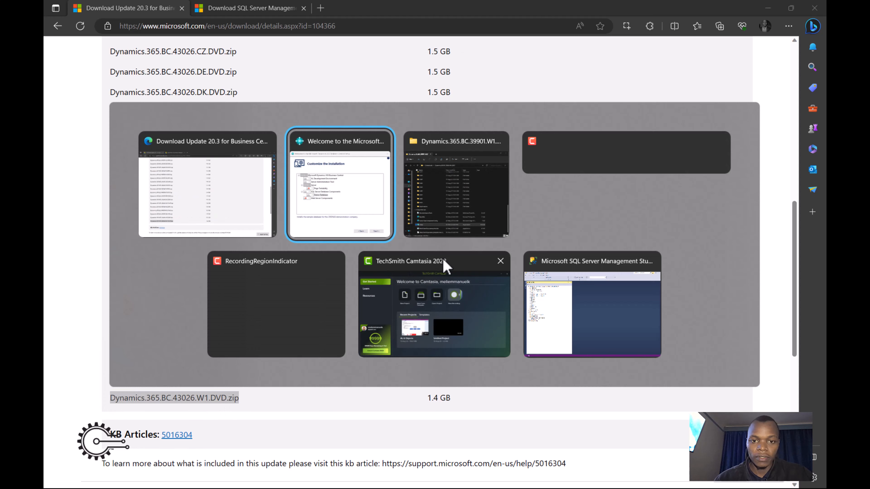
click(461, 214)
scroll(366, 329, up, 5)
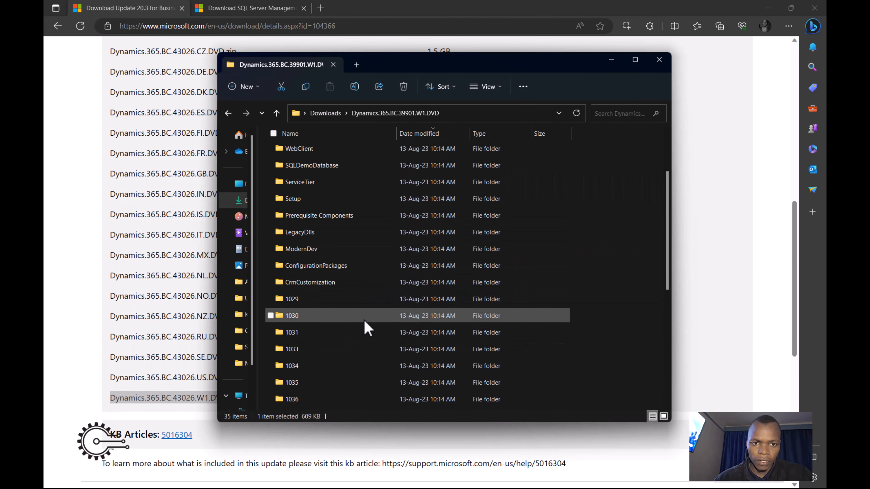
scroll(359, 267, down, 7)
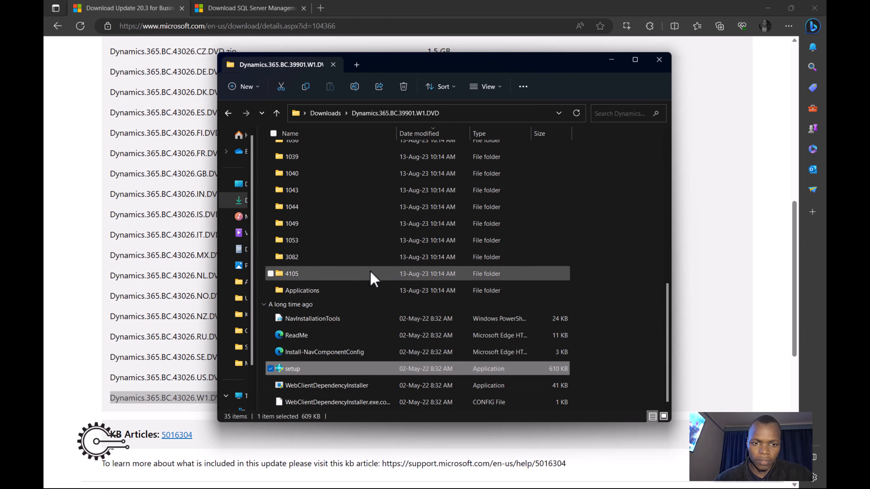
scroll(362, 292, up, 5)
scroll(361, 294, up, 2)
key(alt+Tab)
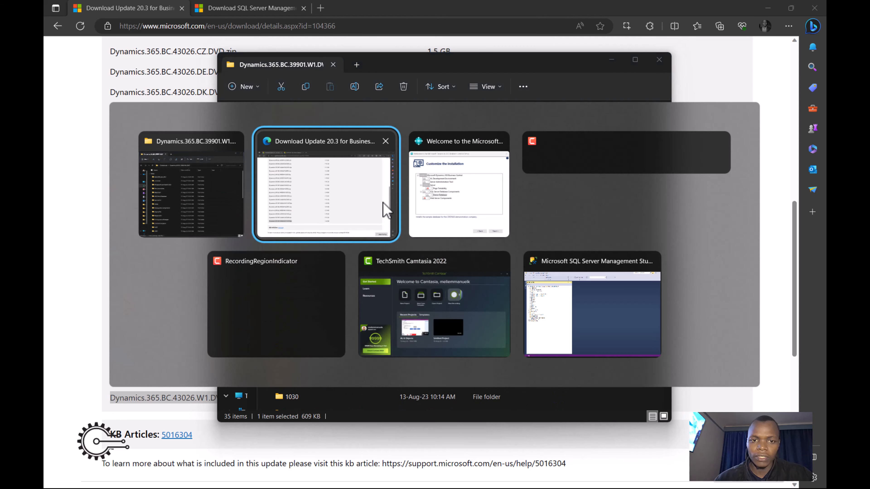
click(438, 207)
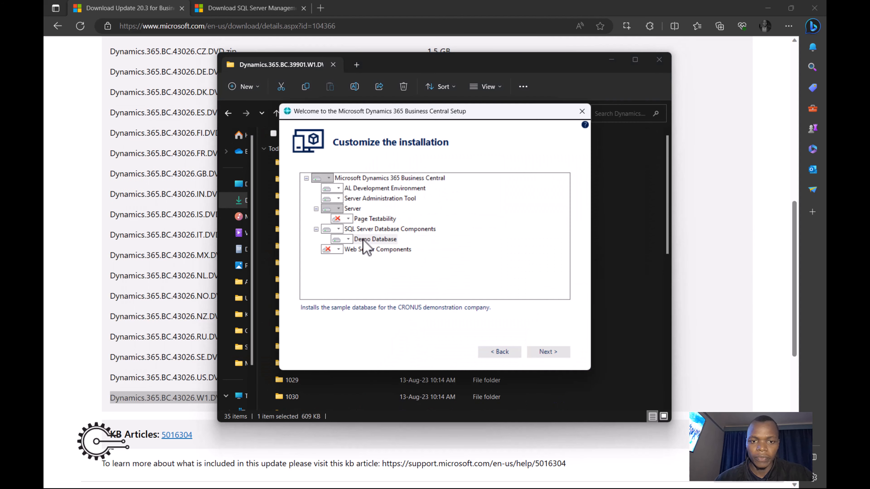
- Set Web Server Components to Run from My Computer and continue to the installation parameters
click(337, 250)
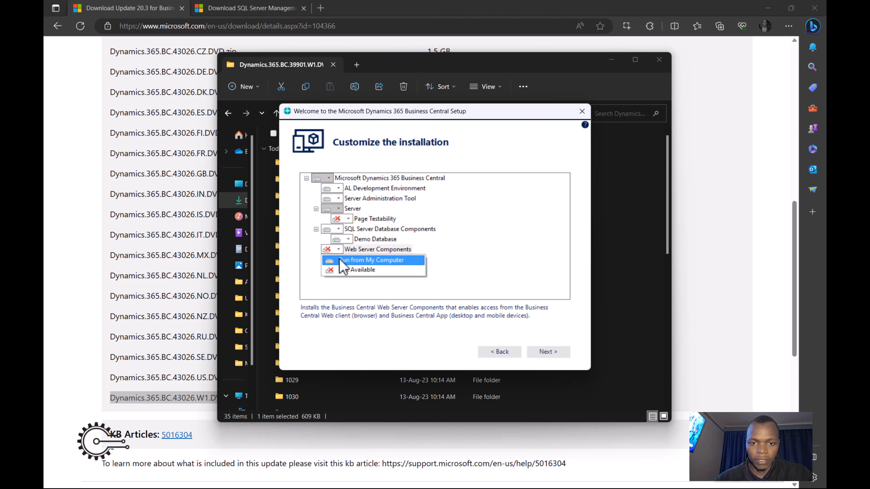
click(339, 258)
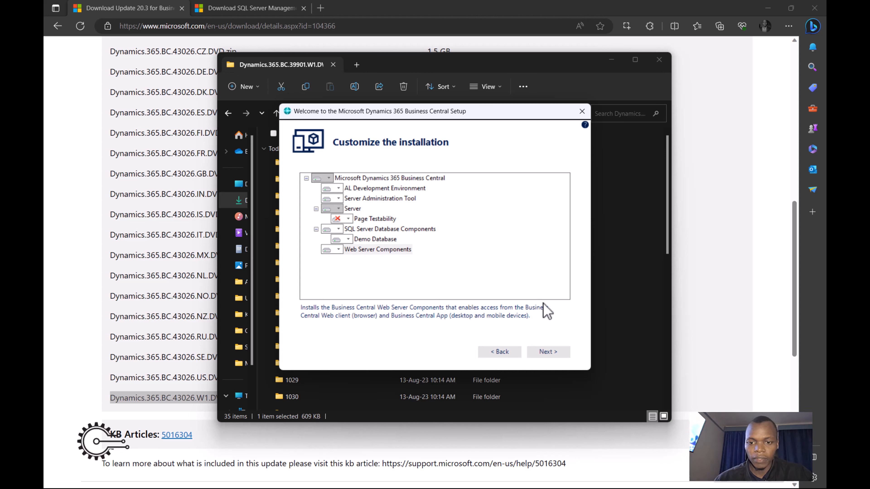
click(555, 354)
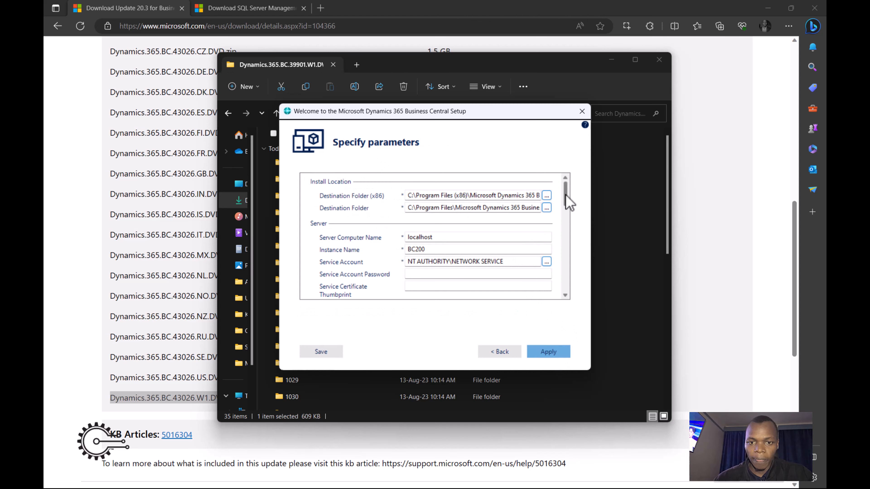
- Set the SQL Server Instance parameter to SQLSERVER and check the other server and database parameters
drag(565, 195, 560, 261)
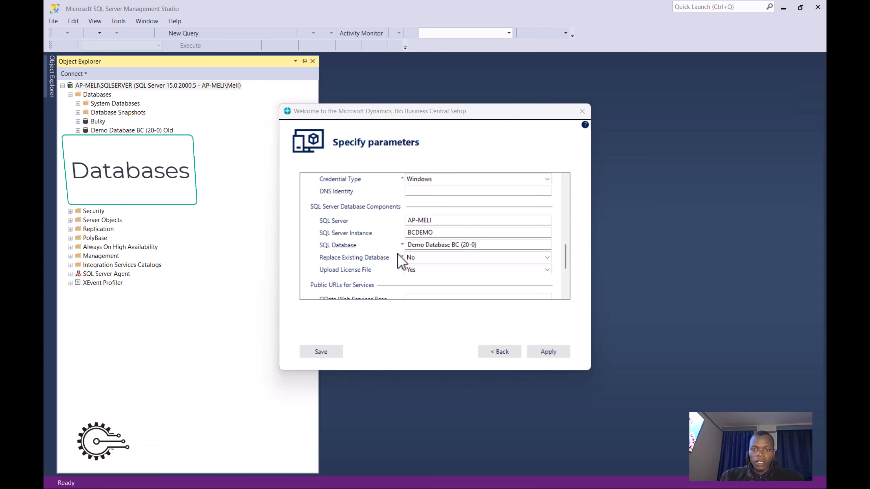
click(447, 232)
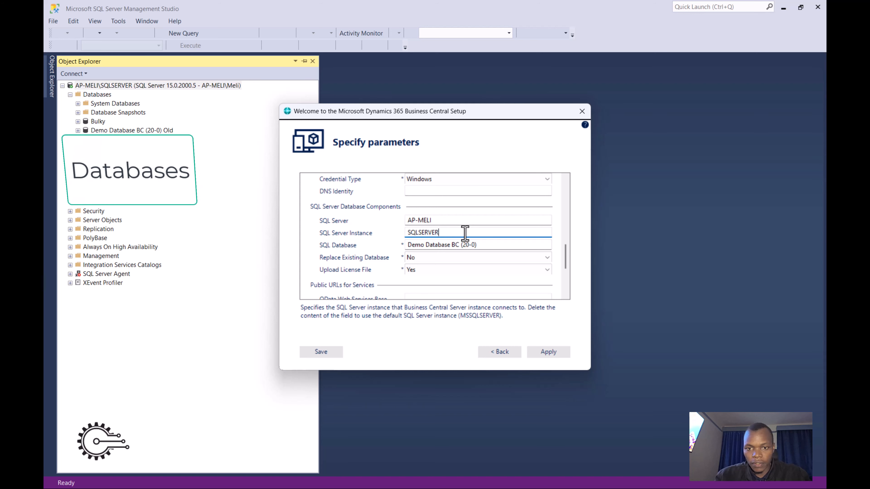
scroll(568, 259, down, 2)
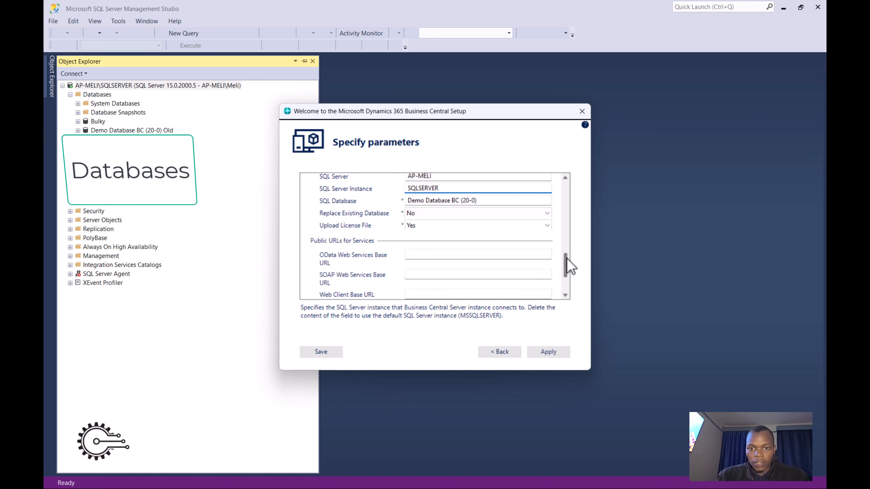
drag(566, 259, 555, 200)
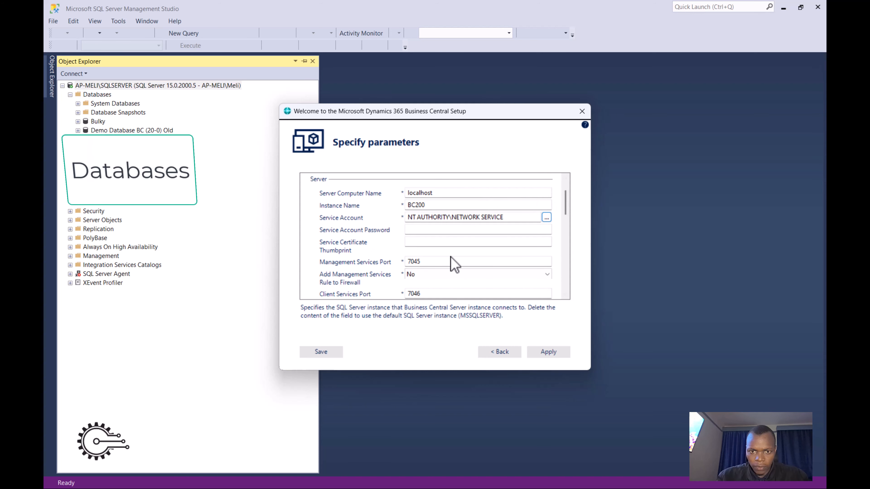
drag(566, 202, 564, 256)
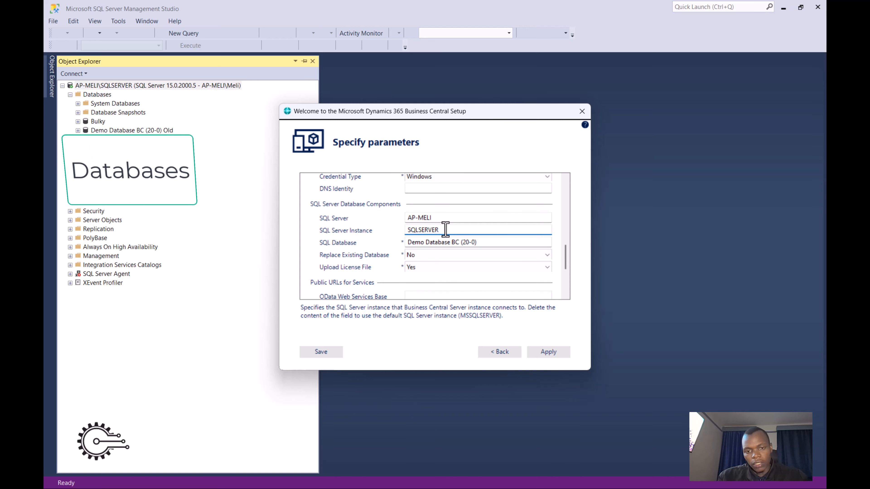
- Apply the parameters to install the selected components, and close the installation report once setup finishes
click(549, 353)
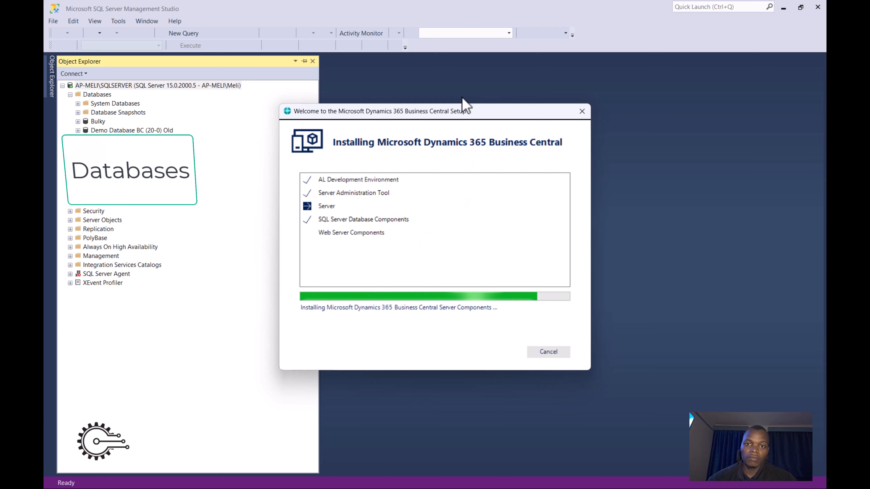
click(478, 48)
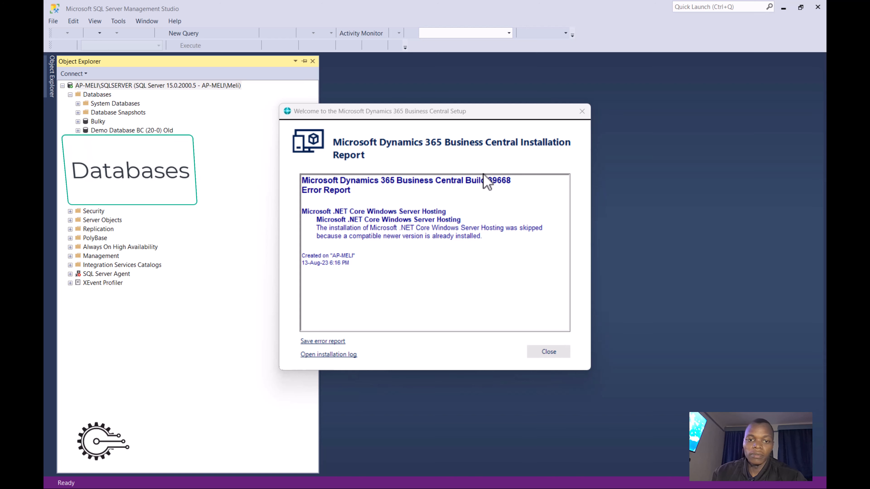
click(582, 111)
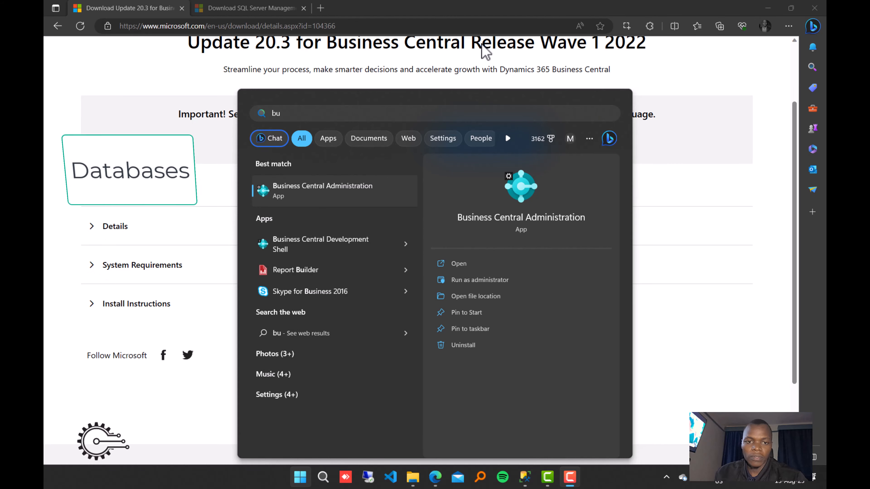
- Open Business Central Administration and check the BC200 instance's database instance, database name and database server settings
click(351, 195)
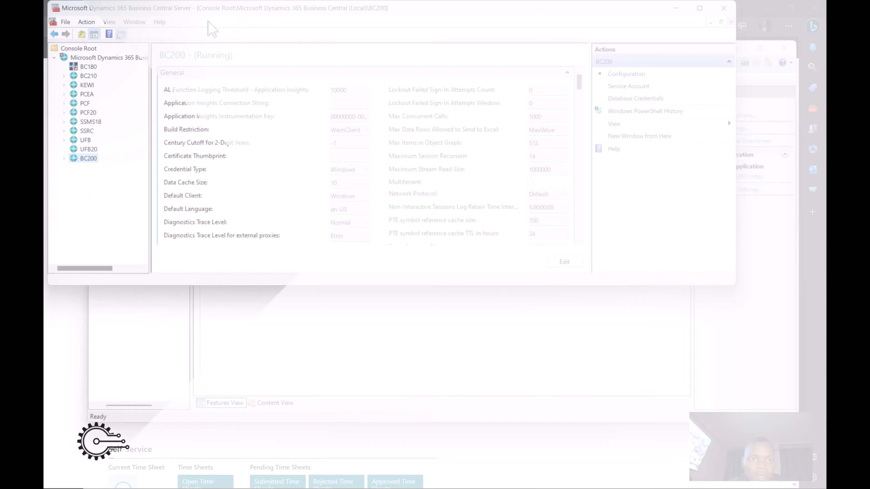
drag(208, 22, 120, 20)
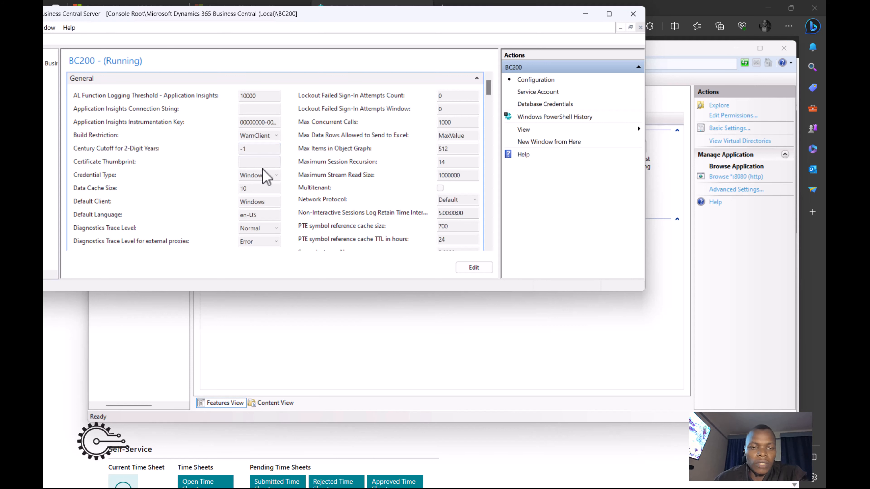
click(147, 79)
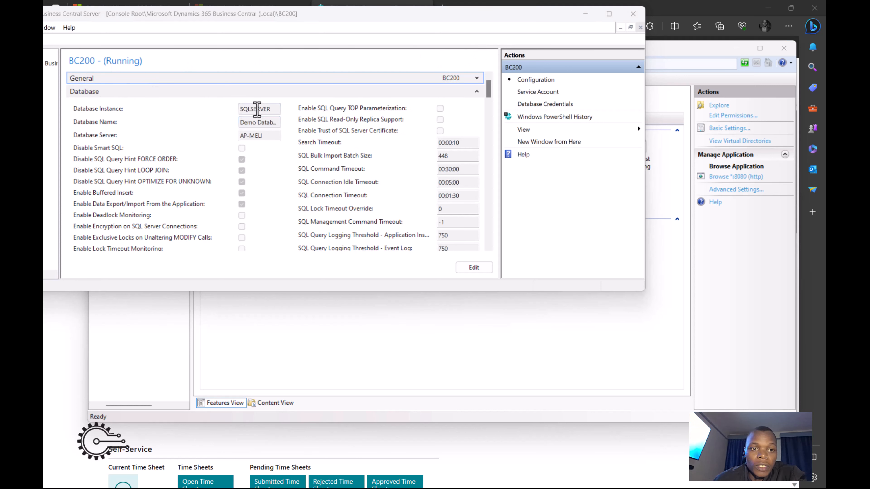
click(256, 109)
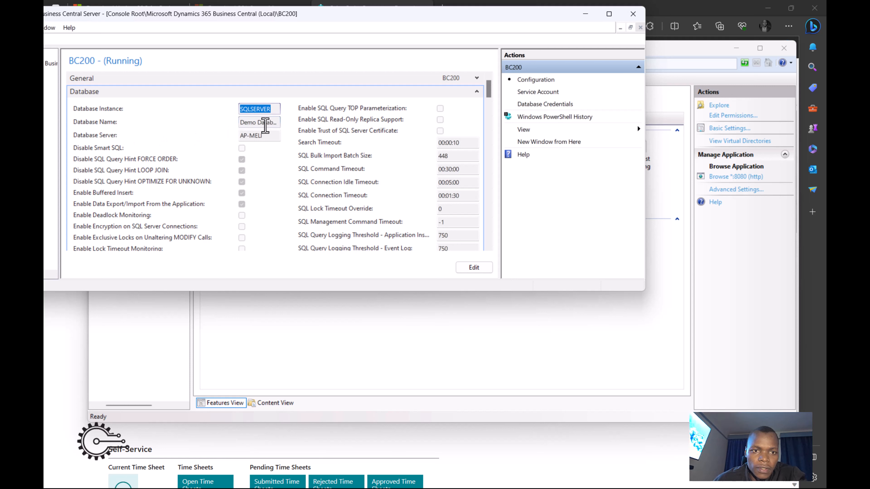
double_click(262, 123)
click(264, 124)
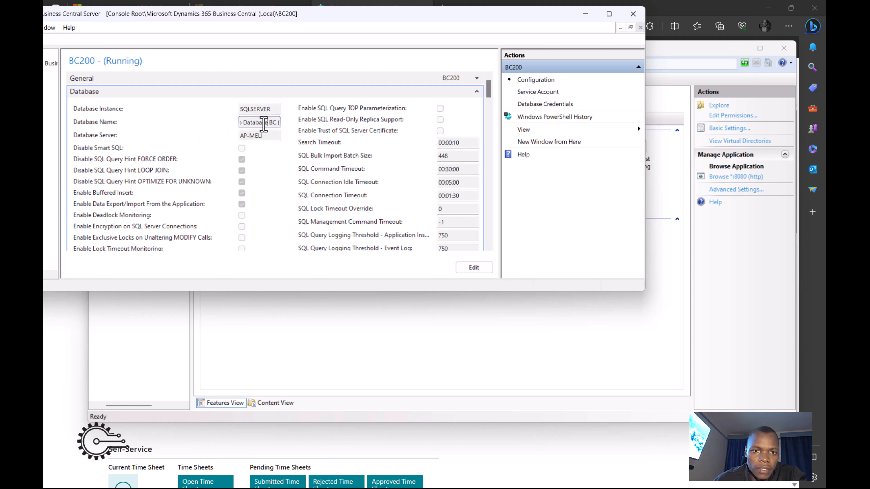
drag(257, 125, 289, 121)
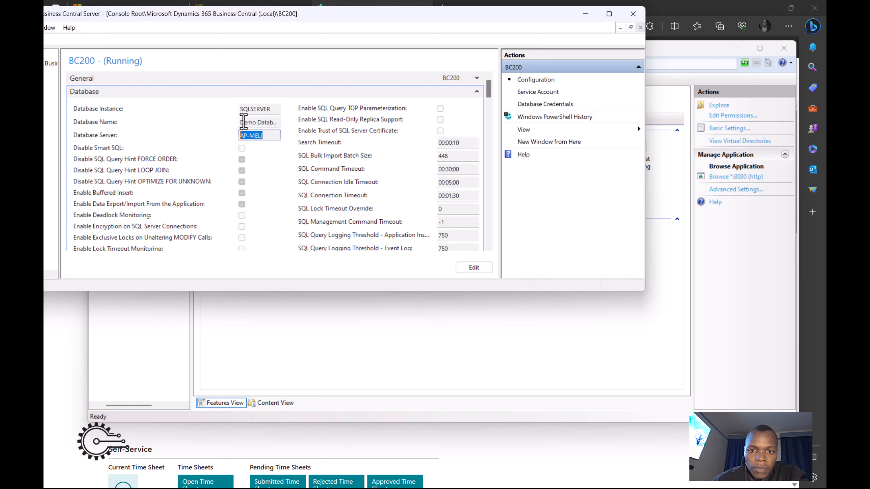
- Collapse the BC200 configuration sections from Database through Management Services to review the service ports
click(241, 91)
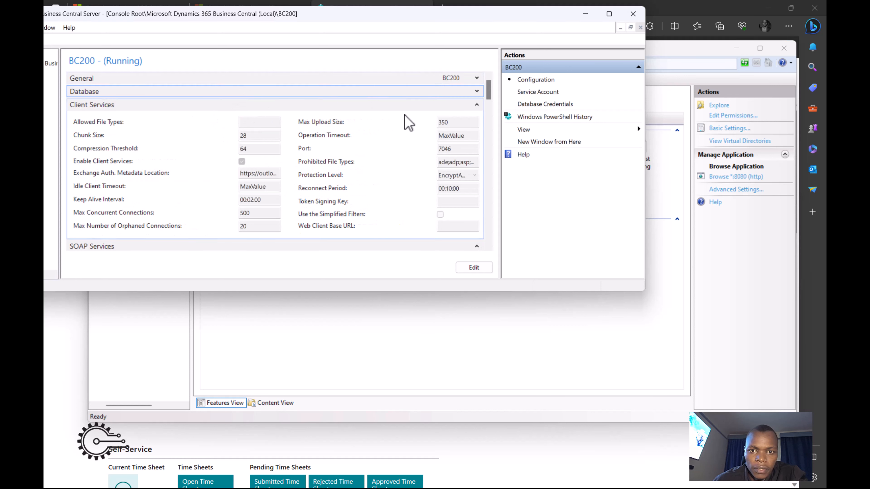
click(401, 105)
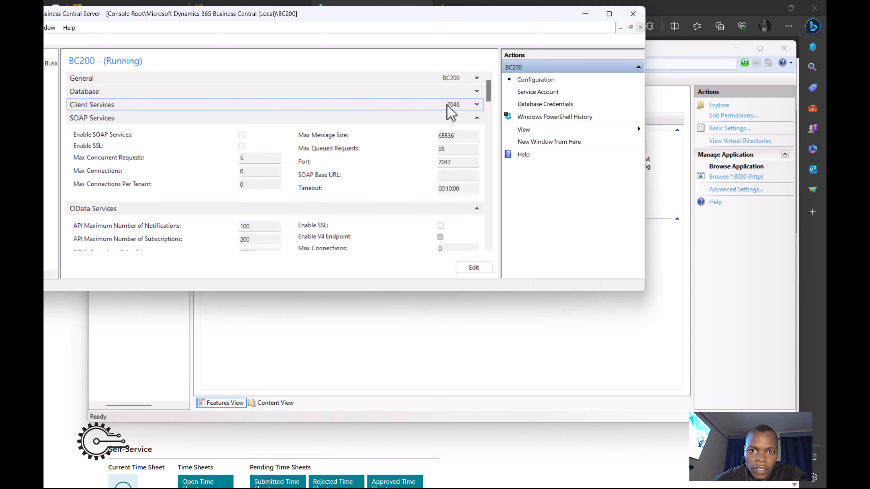
click(398, 118)
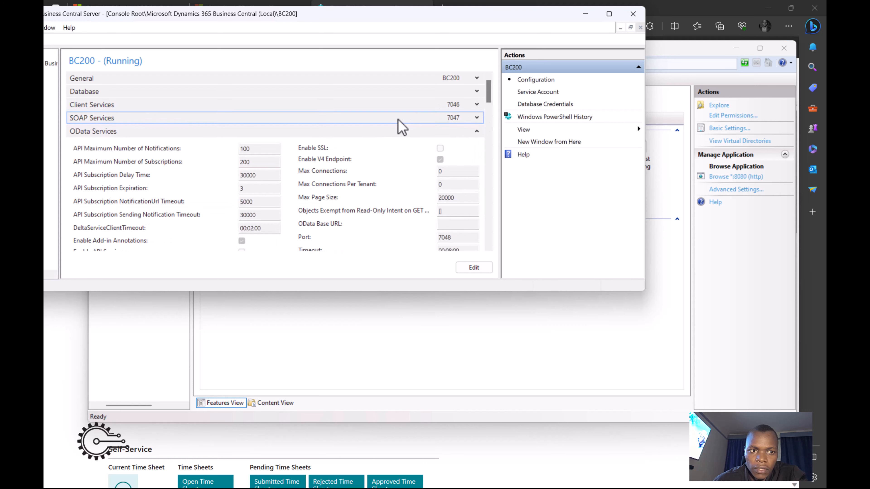
click(397, 131)
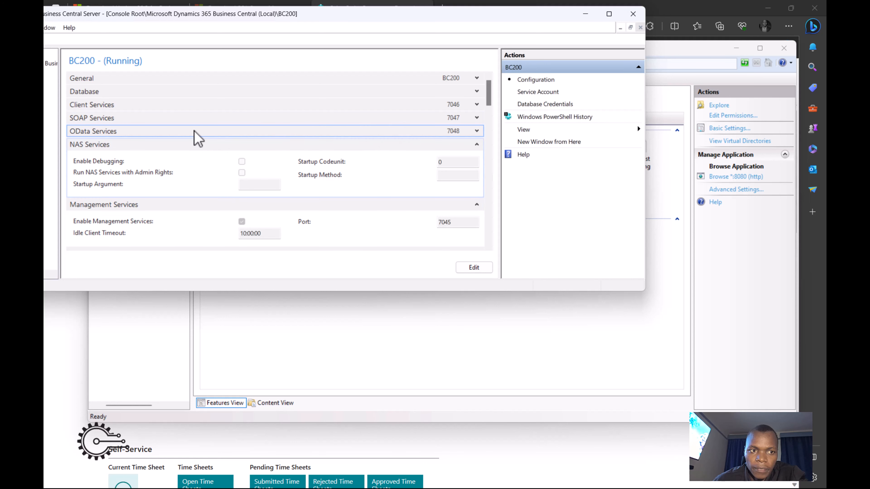
click(214, 144)
click(271, 167)
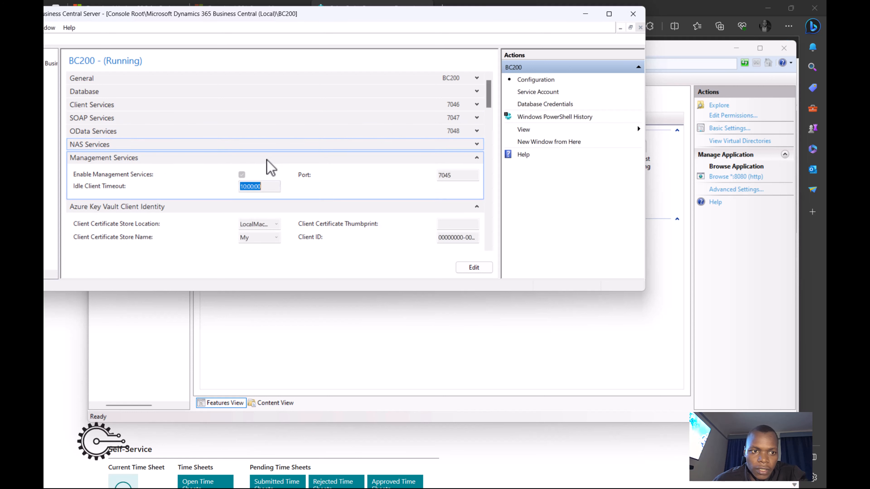
click(267, 160)
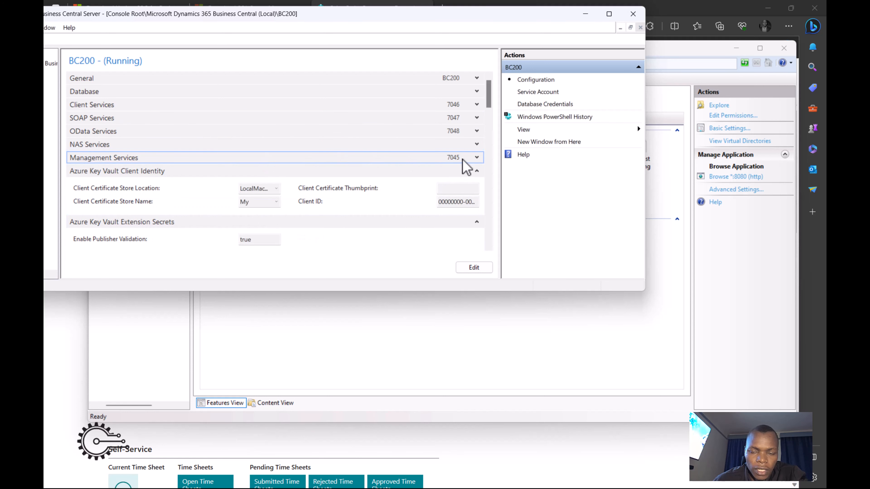
click(372, 171)
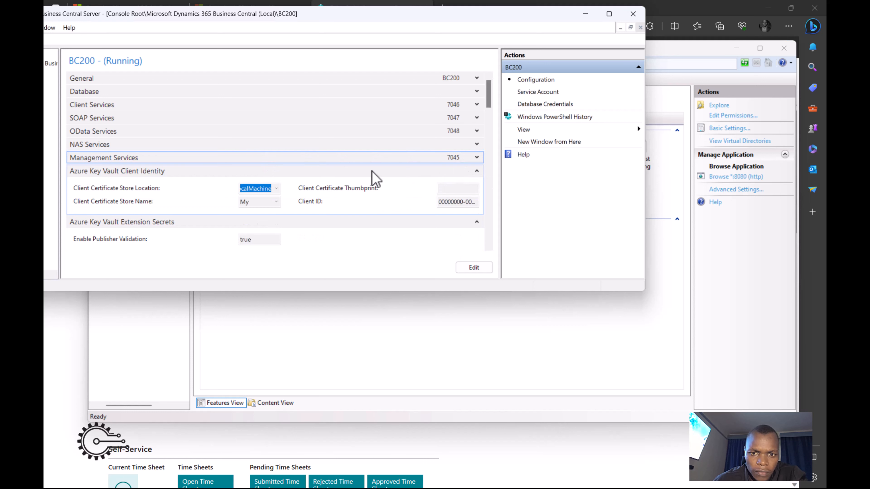
click(373, 171)
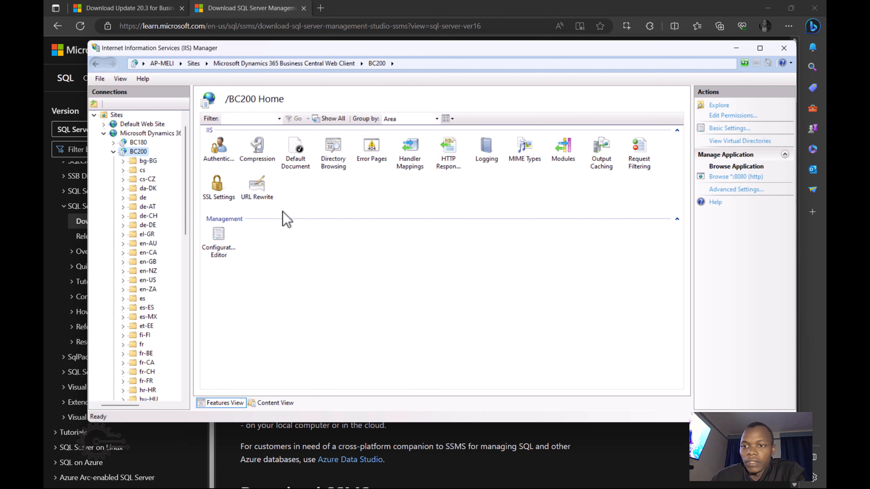
- Browse the BC200 web application on *:8080 (http) from IIS Manager and bring up its browser page
click(739, 177)
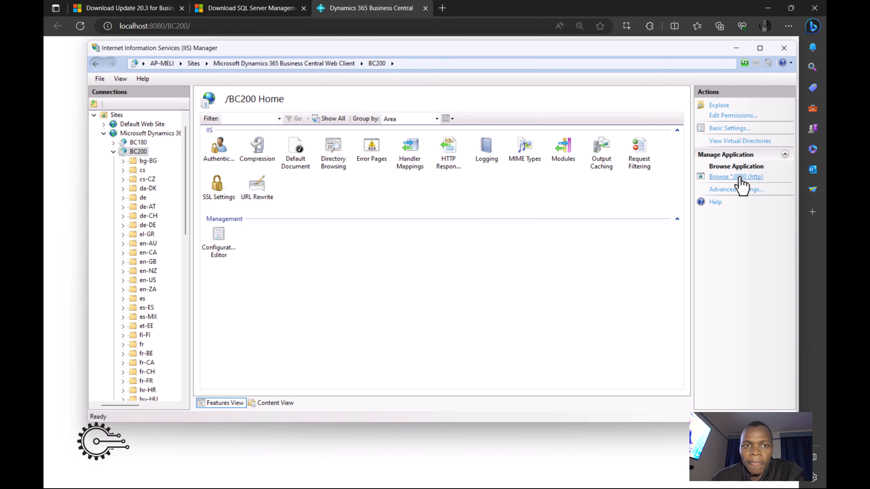
click(375, 7)
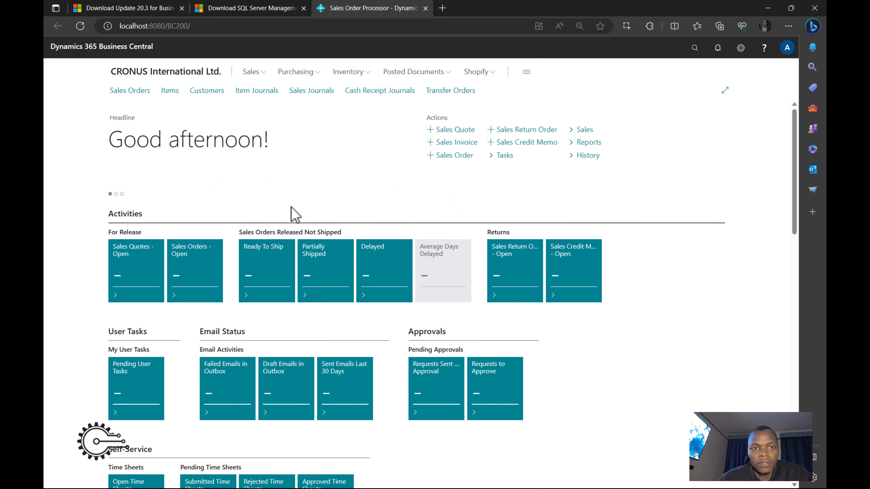
- Examine the host, port and instance parts of the web client address, and look over the Business Central home page
click(136, 26)
double_click(136, 26)
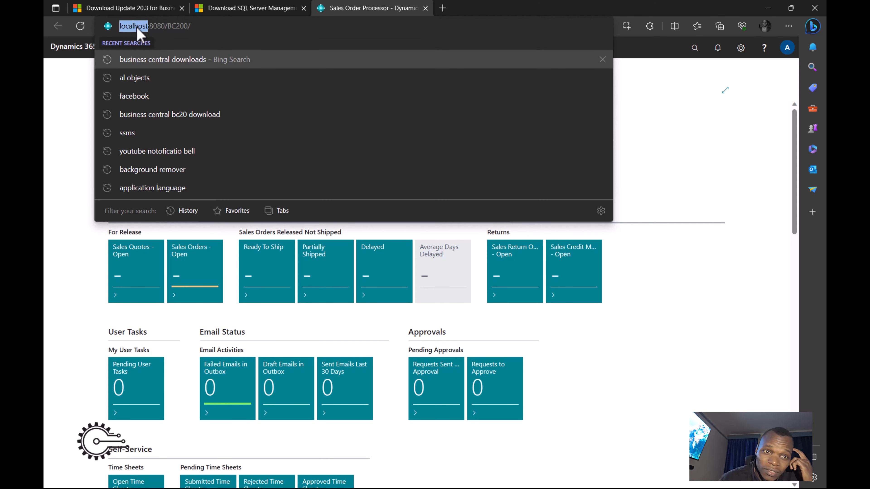
double_click(164, 27)
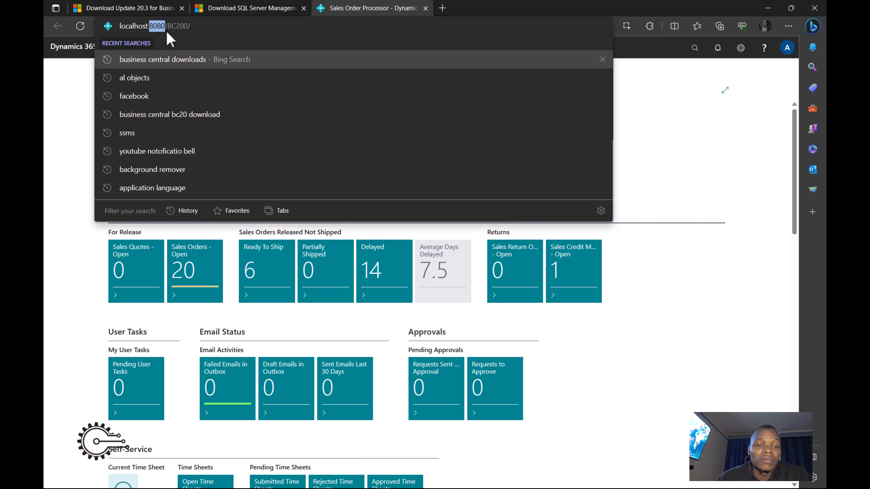
double_click(179, 27)
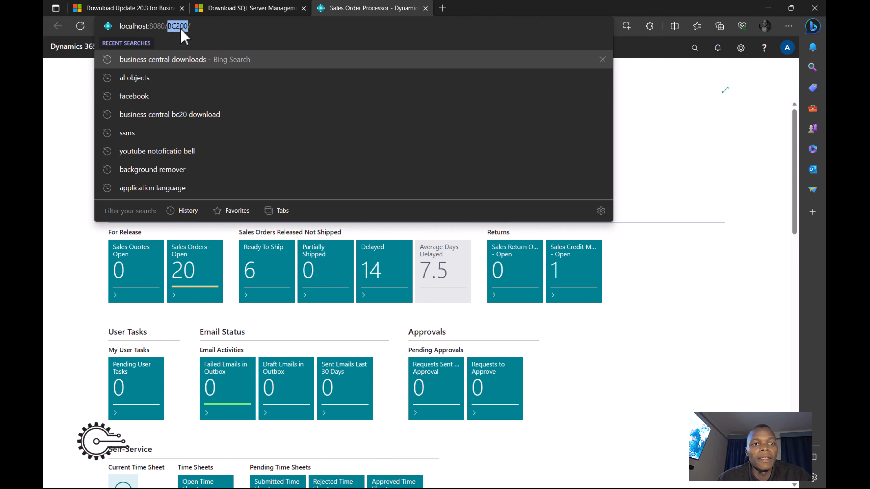
click(712, 380)
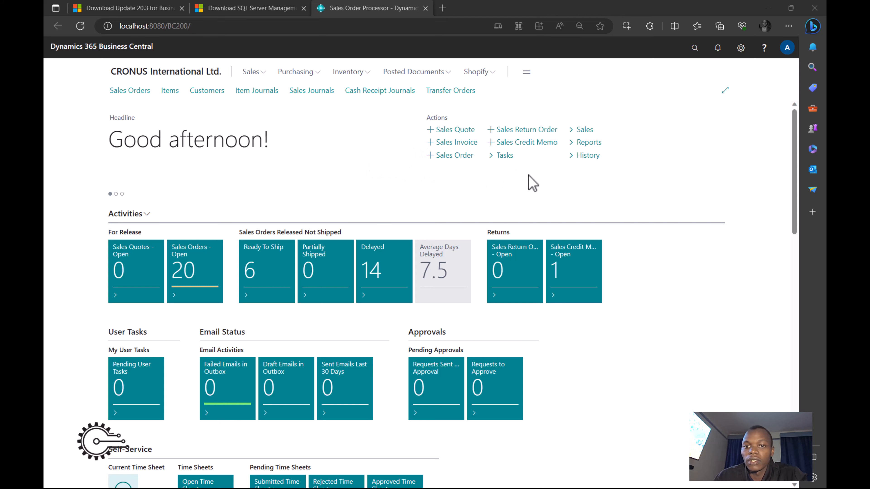
scroll(424, 246, down, 5)
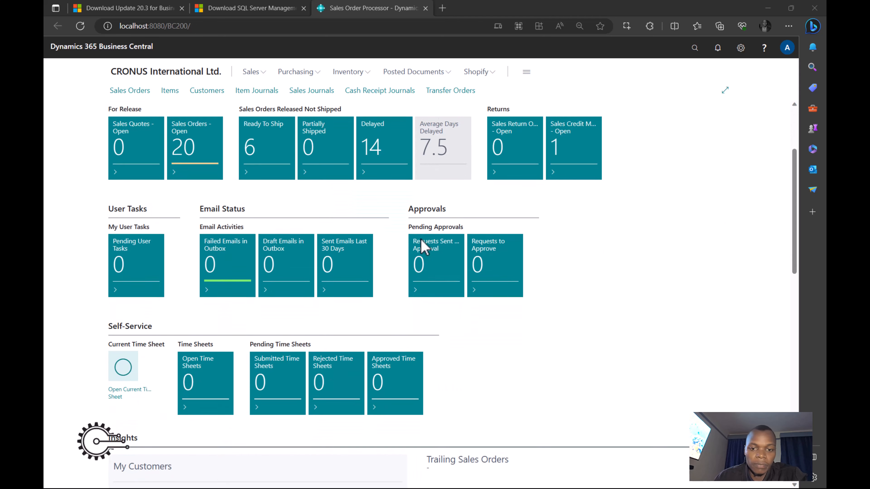
scroll(423, 247, up, 5)
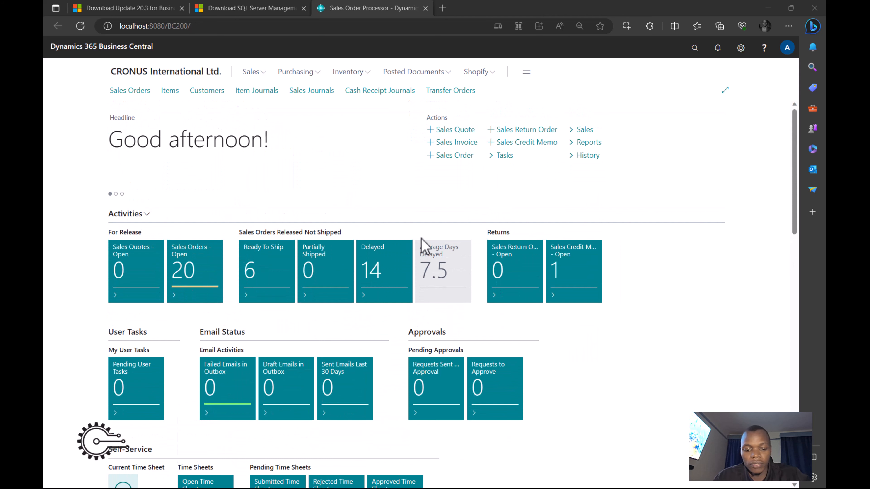